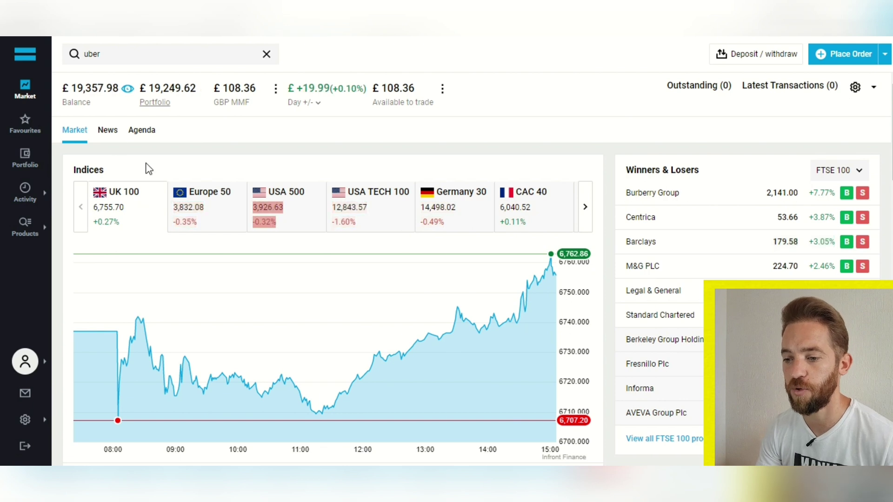
# - Search for gevo, open the USD-listed Gevo share's overview and examine the held position
pyautogui.click(28, 162)
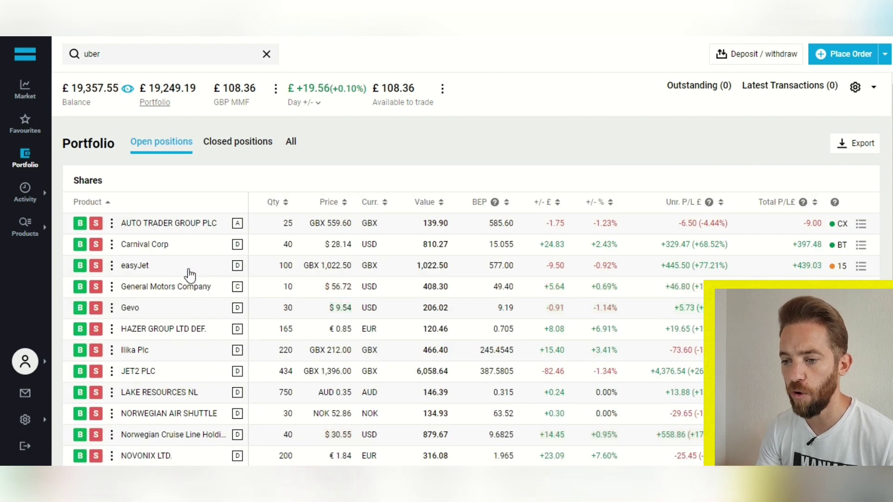
pyautogui.click(26, 91)
pyautogui.doubleClick(81, 54)
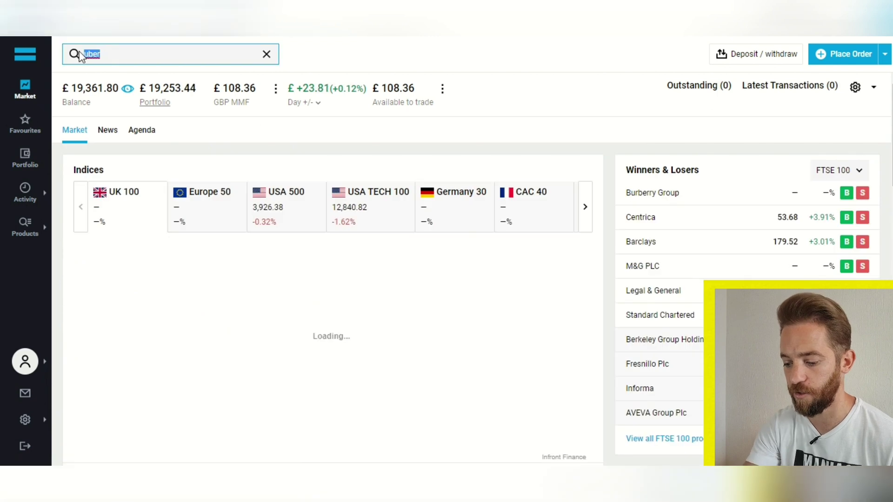
pyautogui.write('gevo')
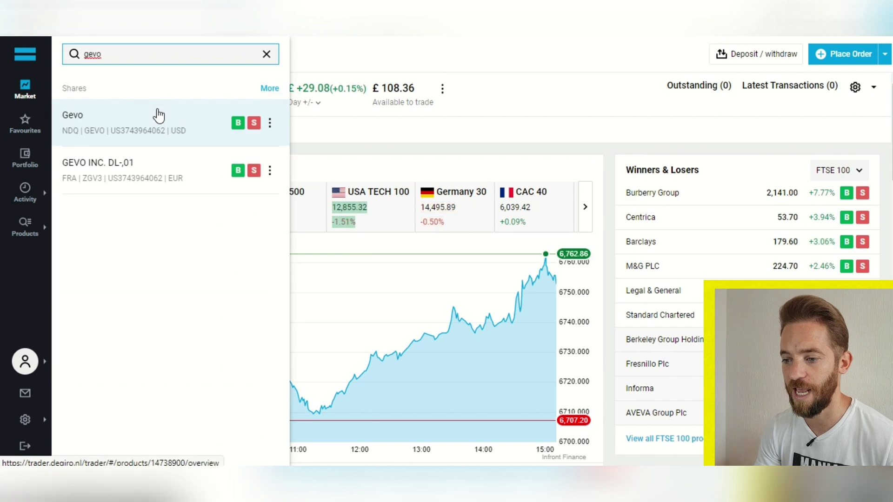
pyautogui.click(135, 129)
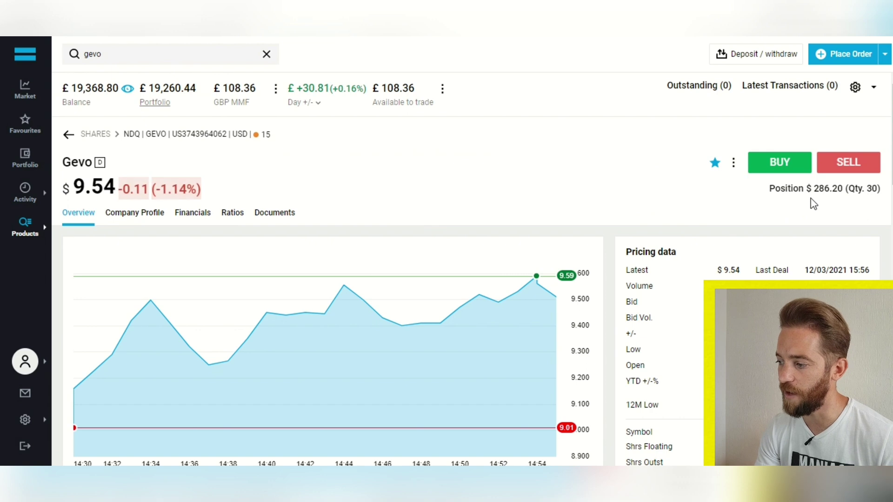
pyautogui.moveTo(807, 185); pyautogui.dragTo(871, 191)
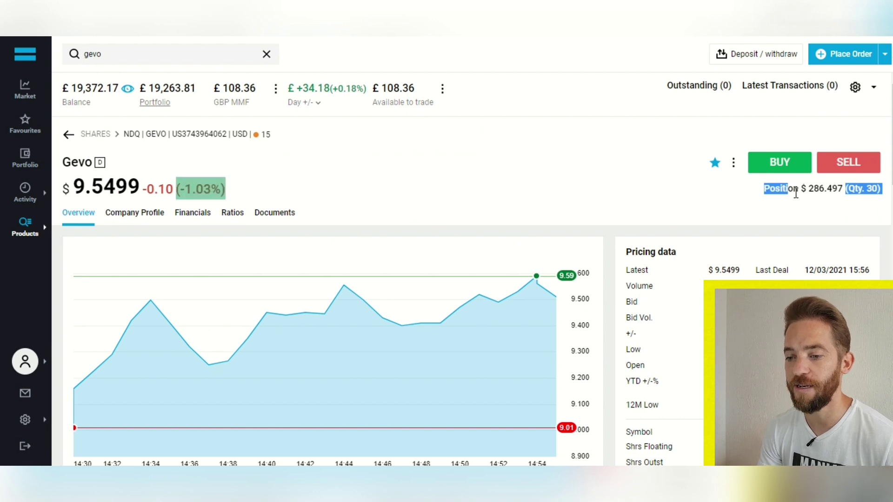
# - Open Gevo from the portfolio's open positions and start a sell order for it
pyautogui.click(26, 158)
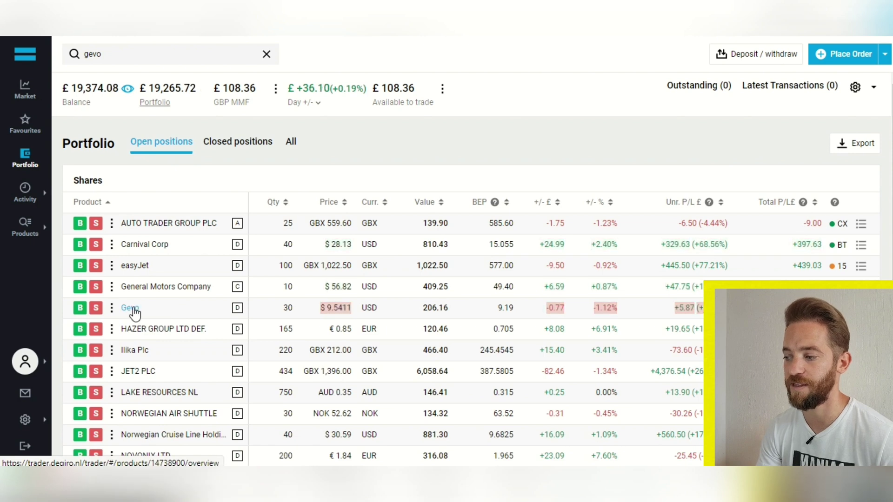
pyautogui.click(136, 311)
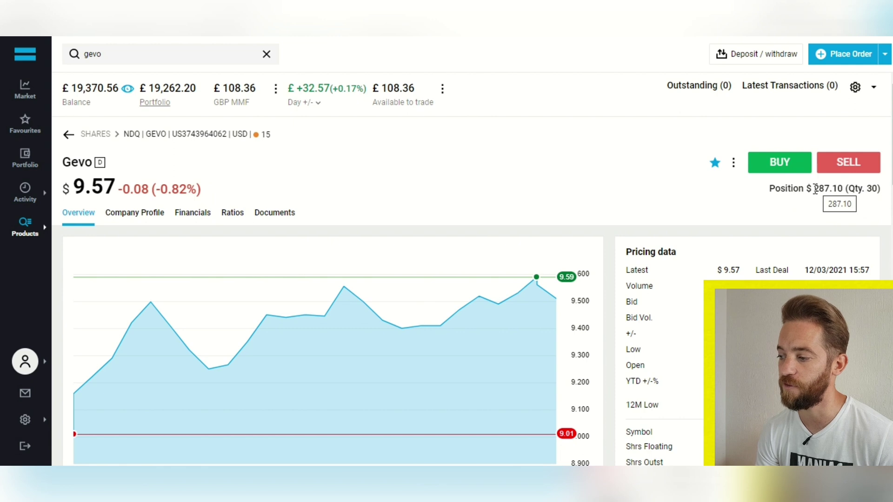
pyautogui.click(849, 163)
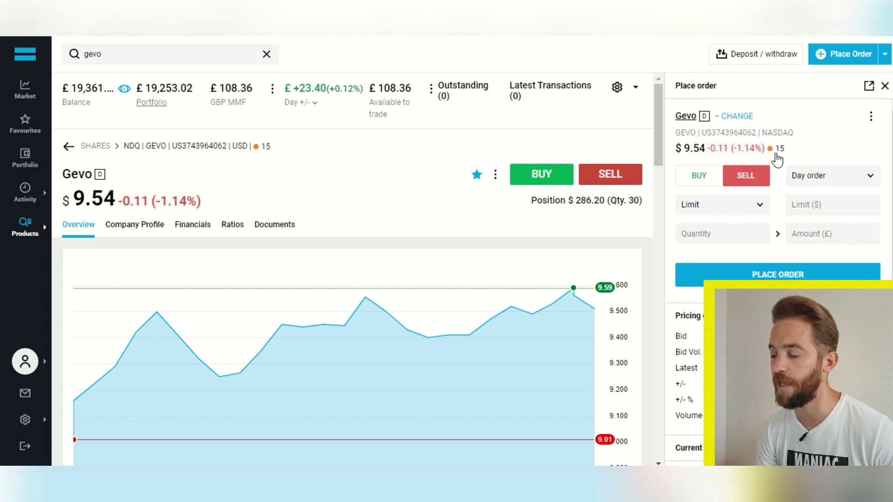
pyautogui.moveTo(774, 159)
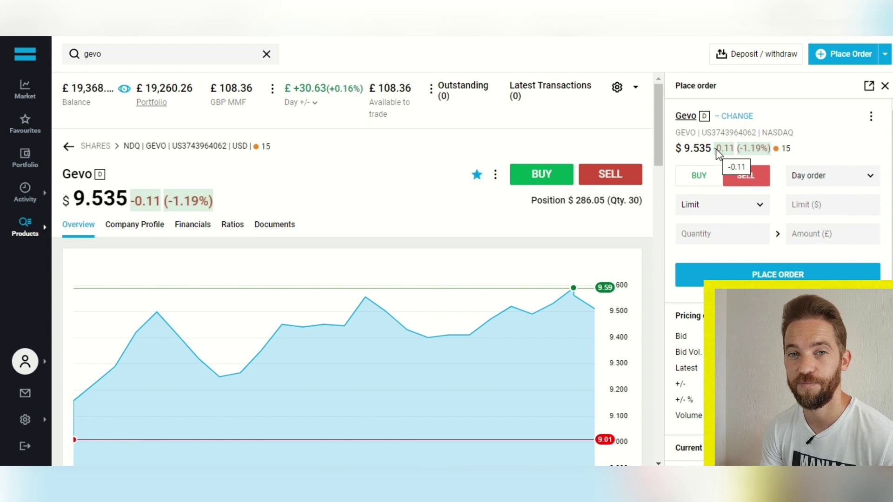
# - Try the sell order's duration as Day order and as GTC
pyautogui.click(872, 179)
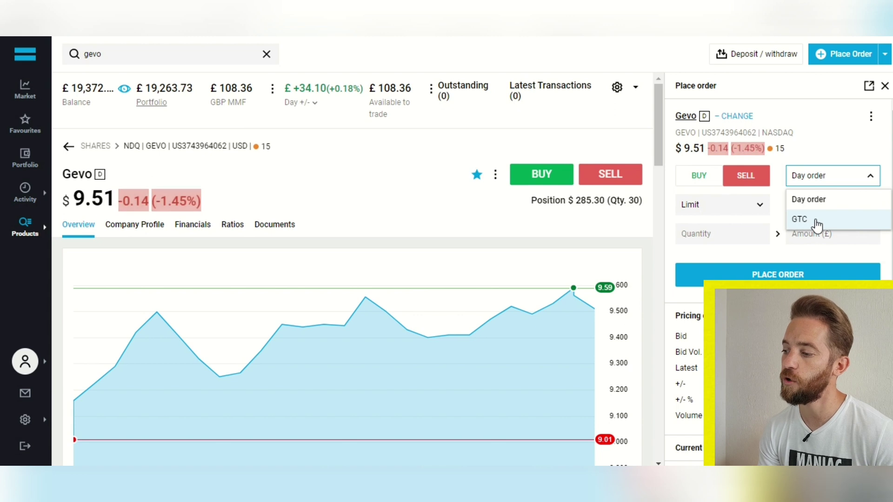
pyautogui.click(832, 201)
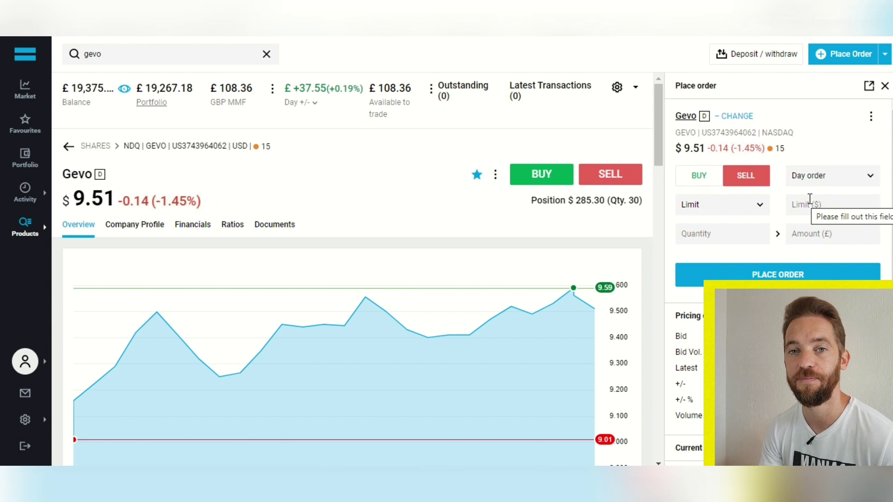
pyautogui.click(871, 181)
pyautogui.click(815, 222)
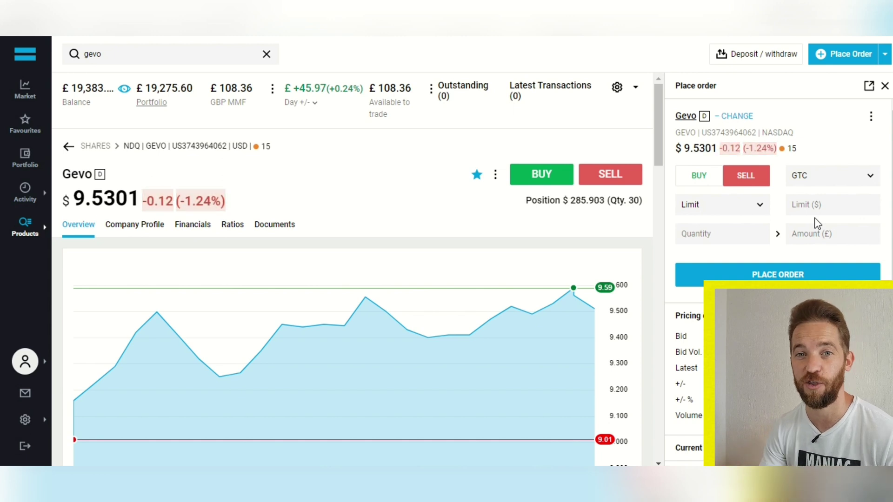
# - Set the sell order's type to Limit with a limit price of $10.00
pyautogui.click(760, 207)
pyautogui.click(801, 209)
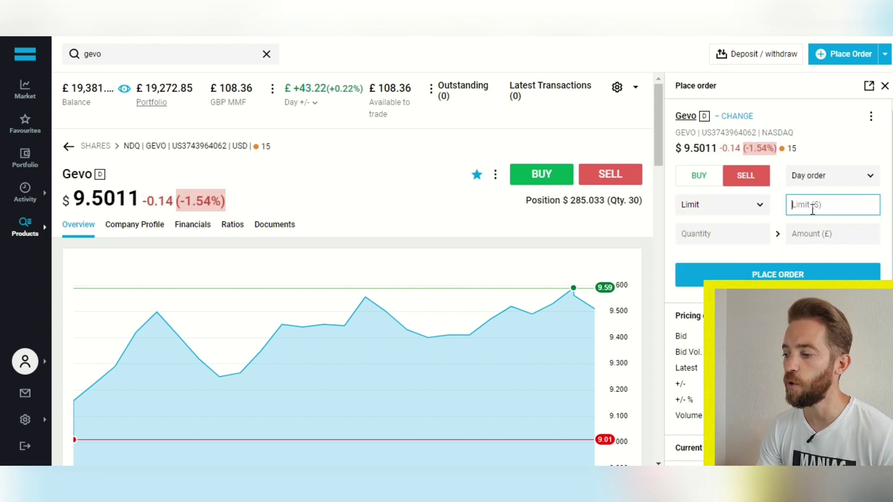
pyautogui.click(761, 206)
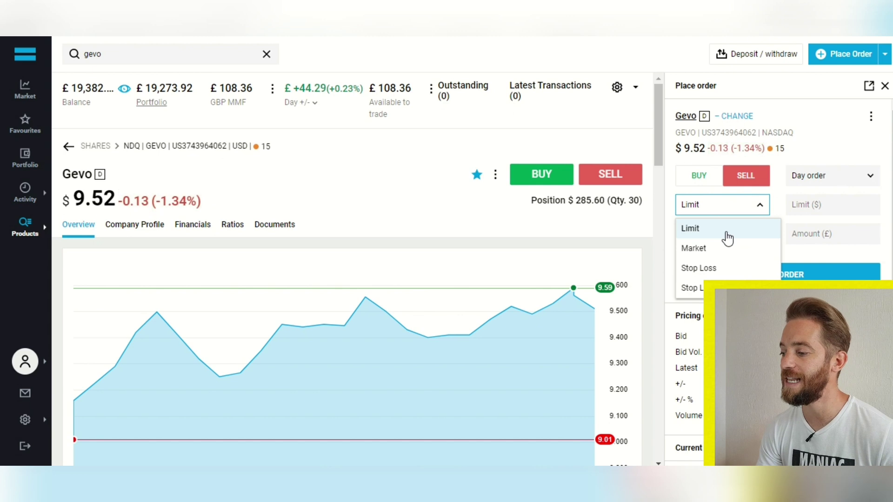
pyautogui.click(727, 235)
pyautogui.click(839, 209)
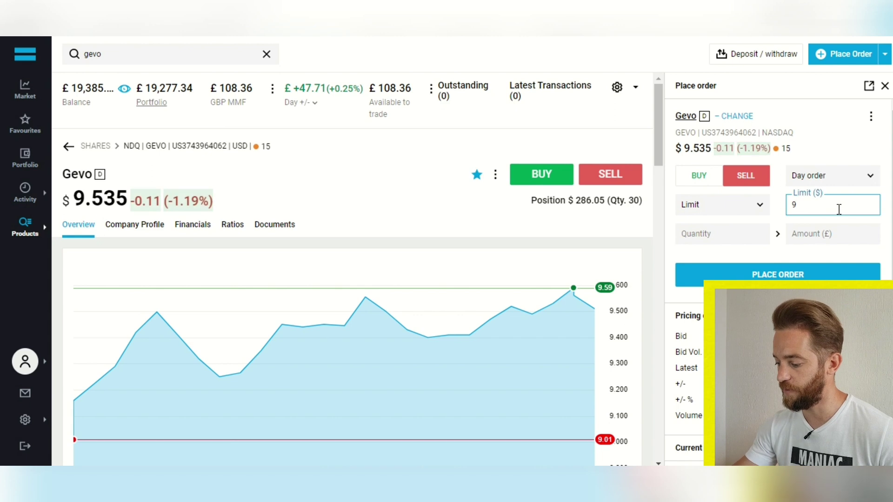
pyautogui.write('10')
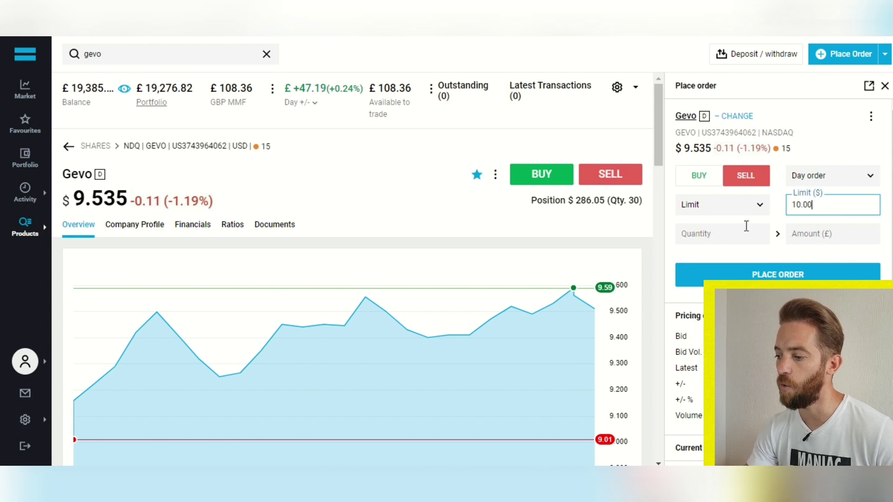
# - Set the limit order's quantity to 10 shares and submit it for checking
pyautogui.click(729, 233)
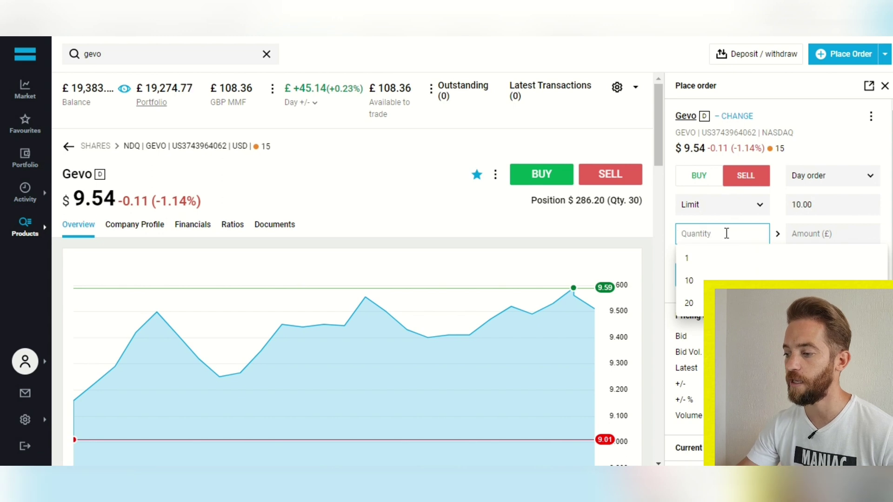
pyautogui.write('10')
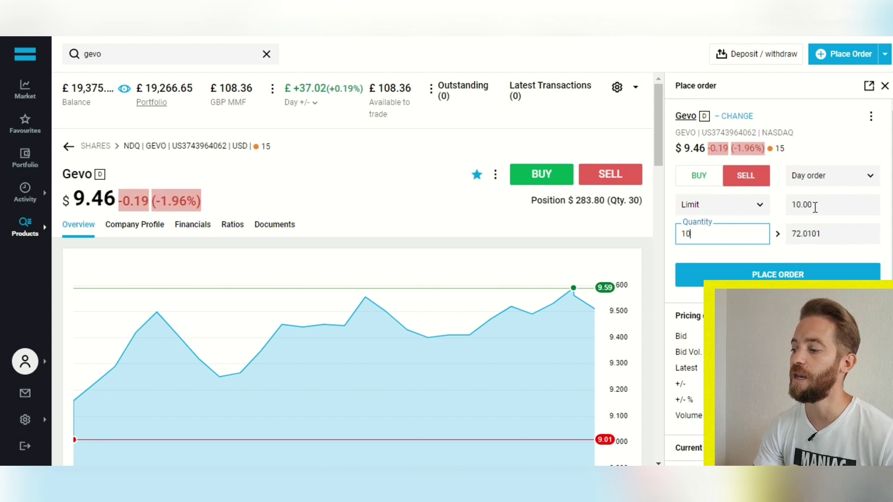
pyautogui.click(774, 275)
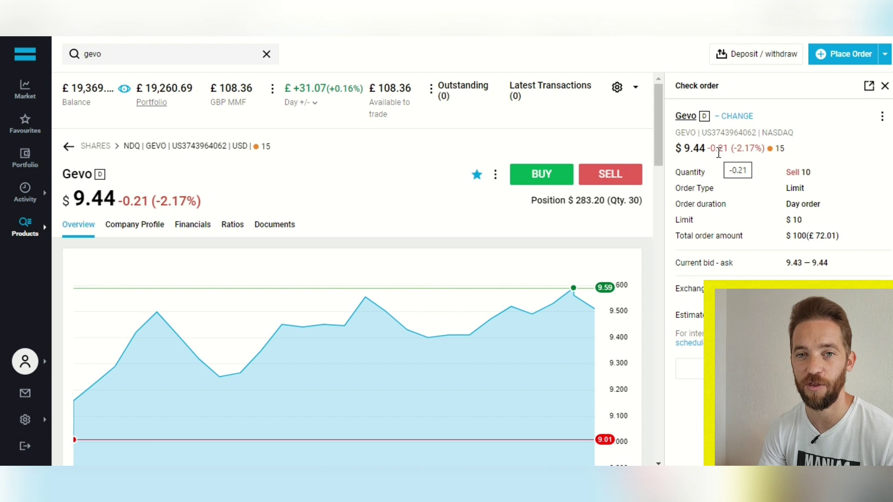
# - Set up a Market order to sell 10 Gevo shares
pyautogui.click(722, 203)
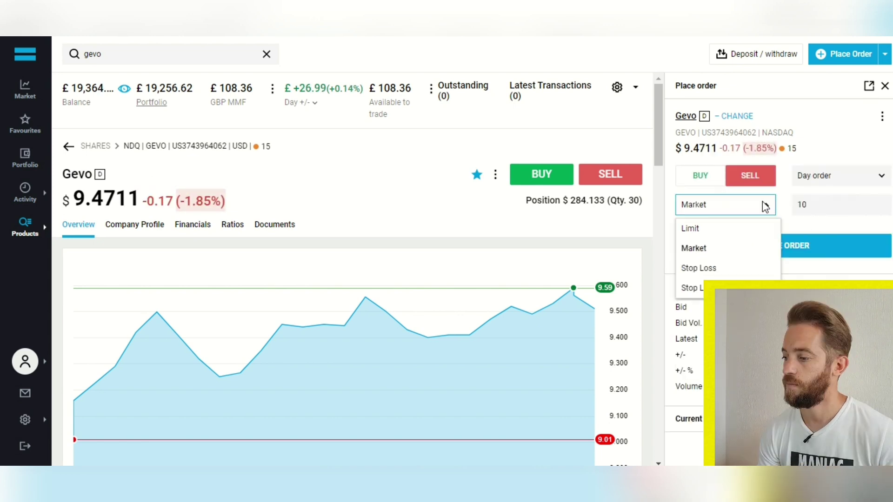
pyautogui.click(743, 228)
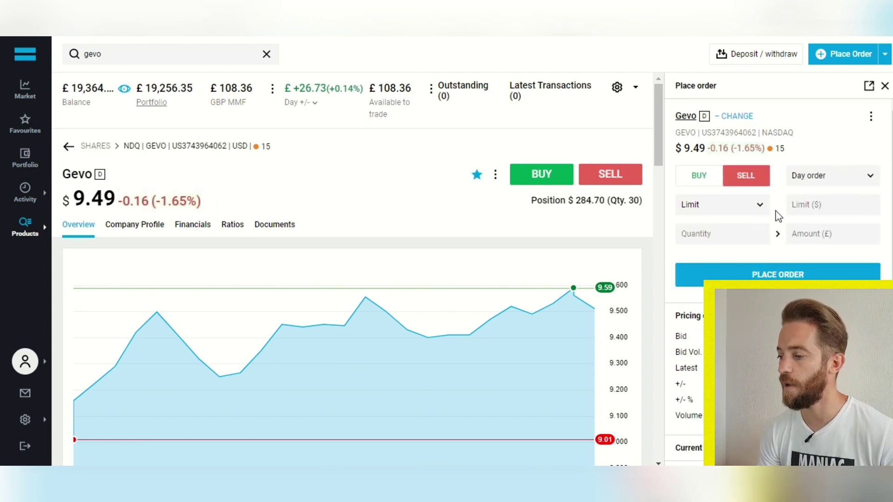
pyautogui.click(763, 206)
pyautogui.click(713, 249)
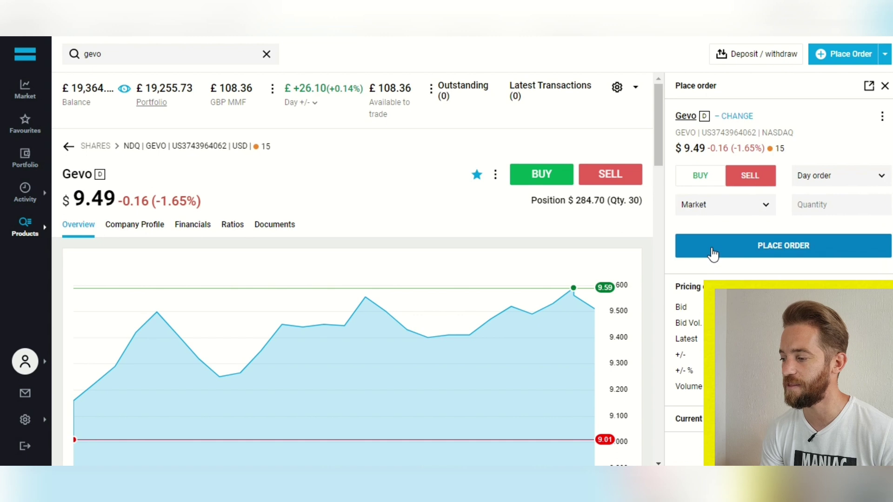
pyautogui.click(846, 205)
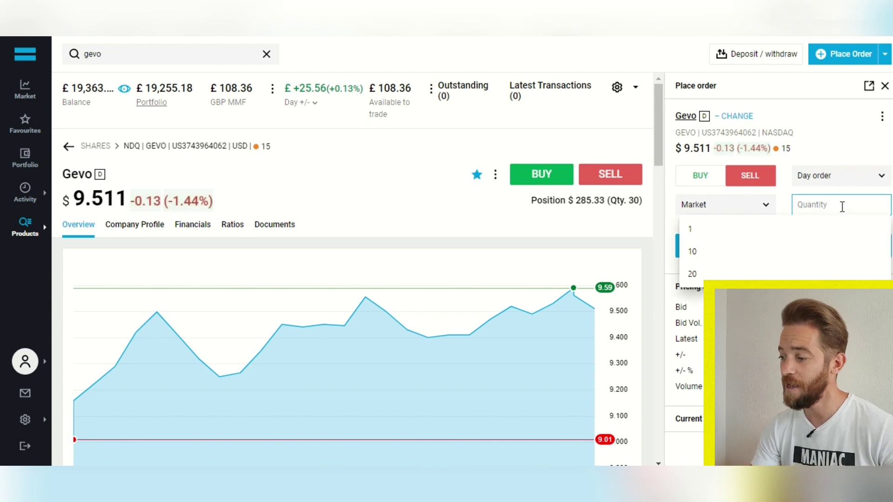
pyautogui.write('10')
pyautogui.click(800, 227)
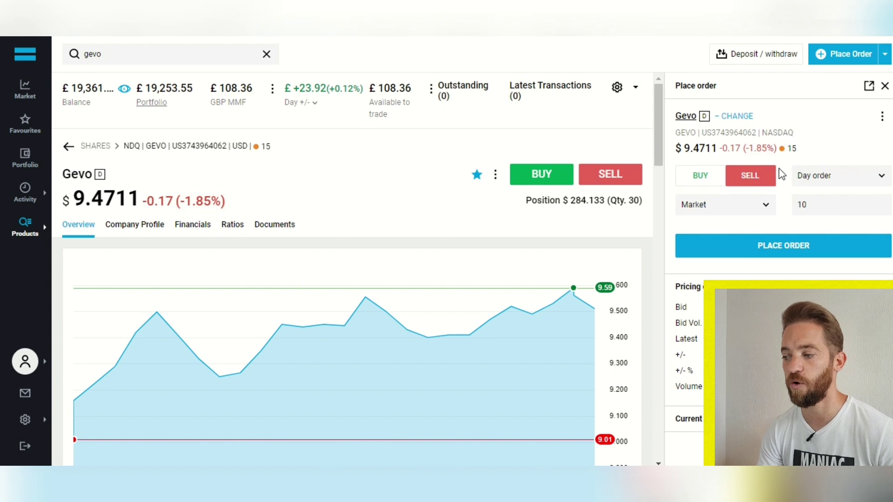
pyautogui.moveTo(784, 155)
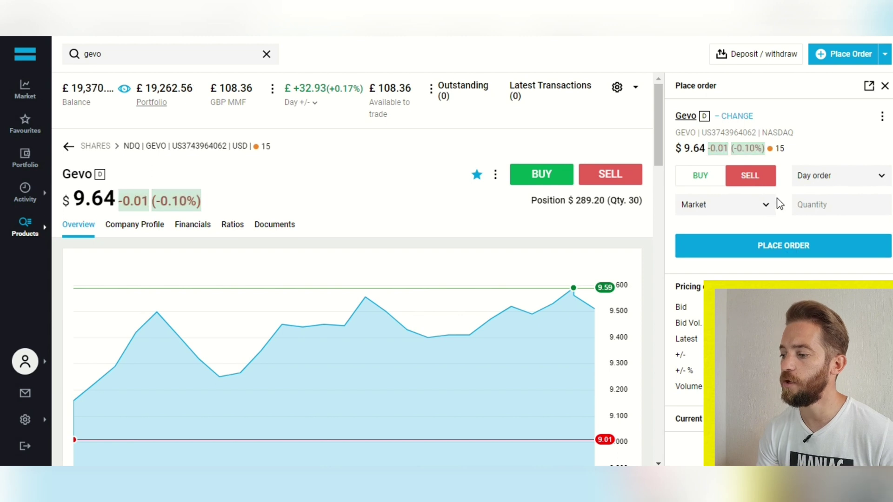
# - Change the sell order to Stop Loss with a stop price of $8.00 and a quantity of 30 shares
pyautogui.click(765, 205)
pyautogui.click(717, 269)
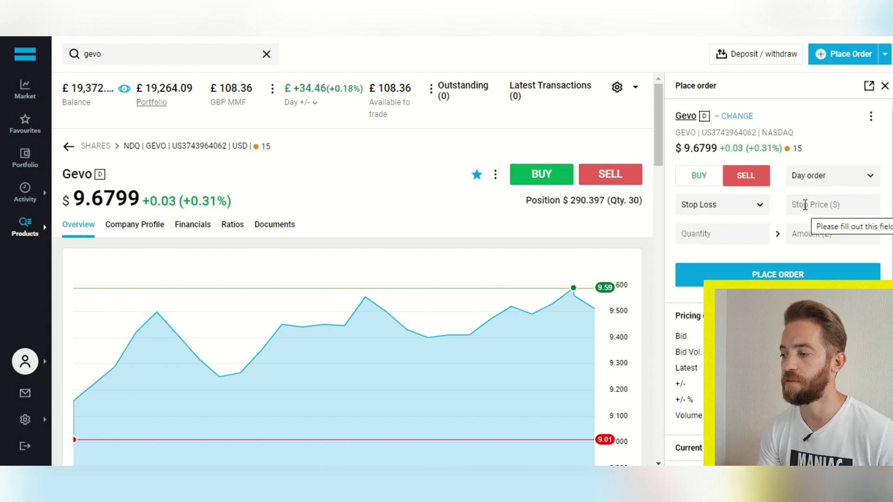
pyautogui.click(805, 205)
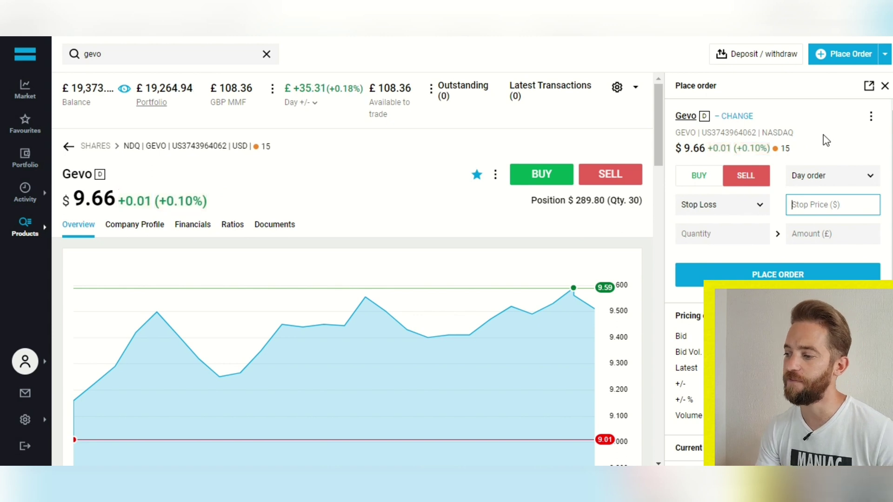
pyautogui.write('8.00')
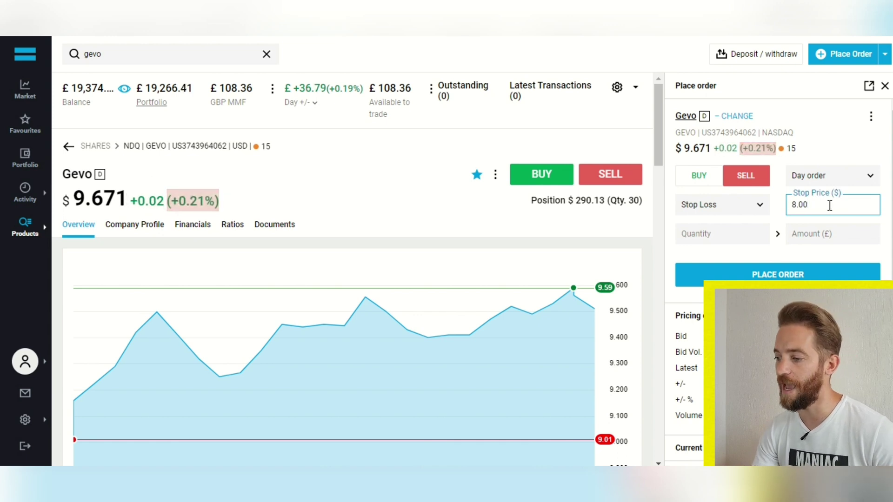
pyautogui.click(745, 231)
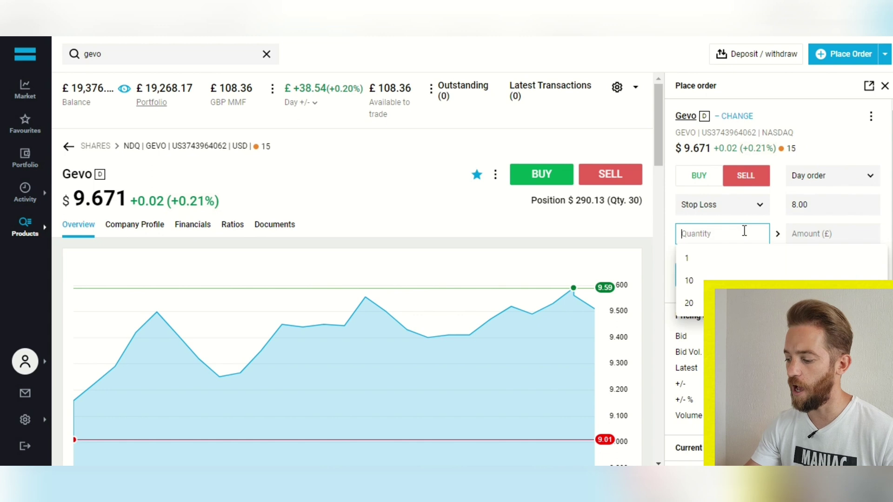
pyautogui.write('30')
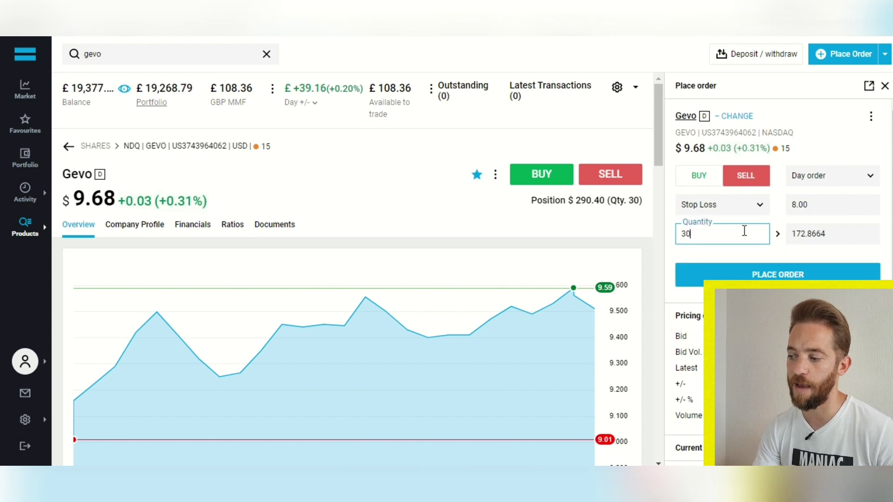
pyautogui.click(834, 232)
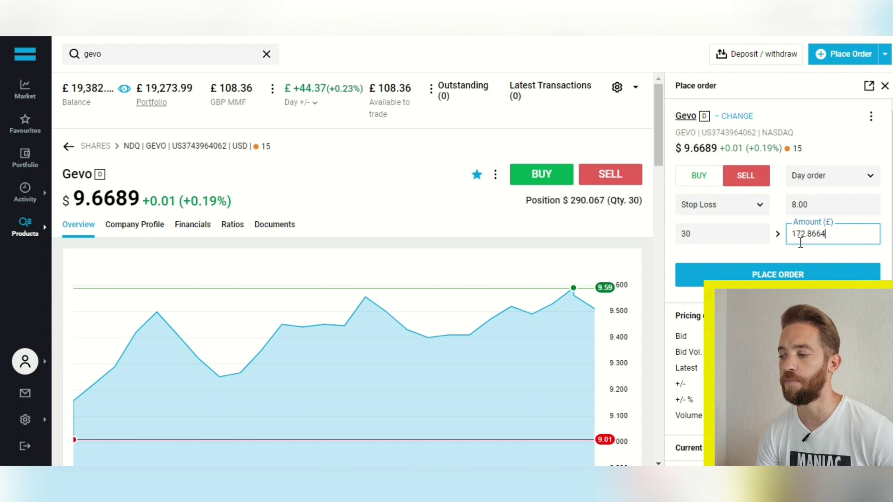
pyautogui.click(810, 206)
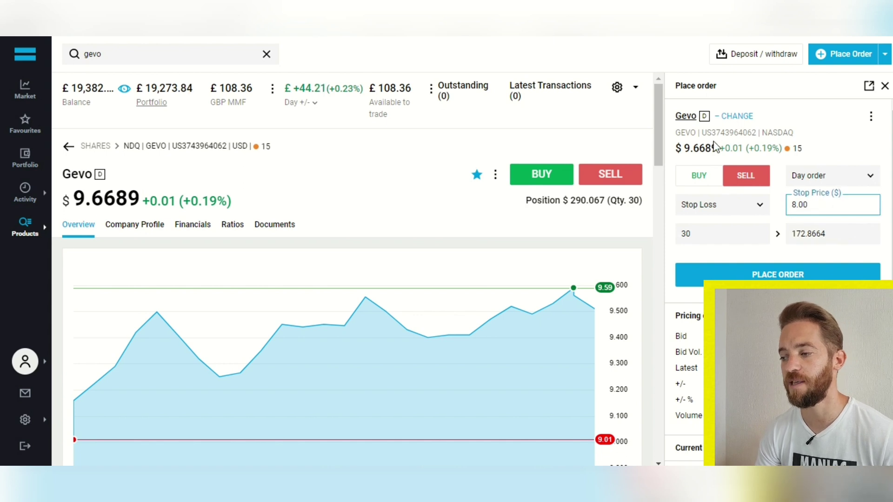
pyautogui.doubleClick(684, 147)
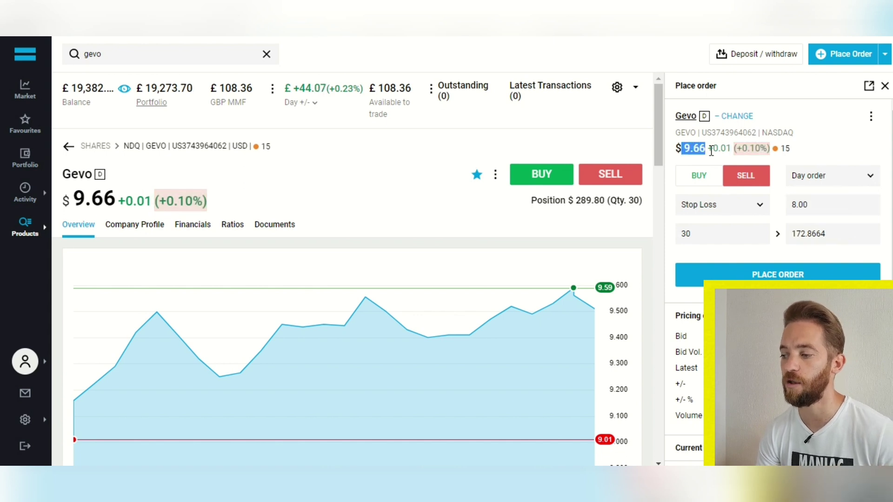
pyautogui.click(811, 205)
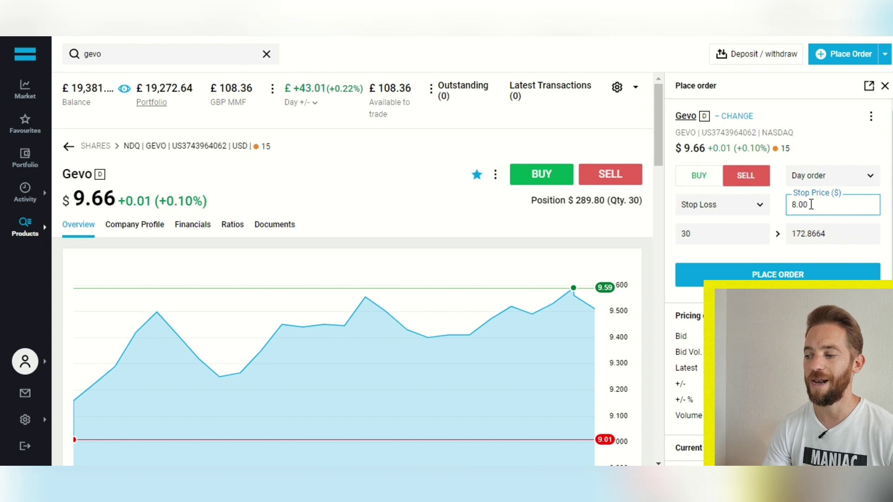
pyautogui.click(765, 209)
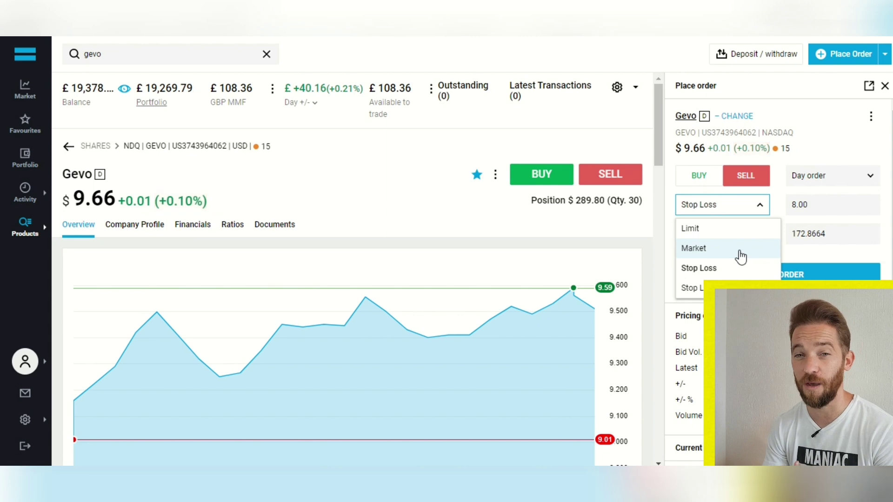
pyautogui.click(815, 210)
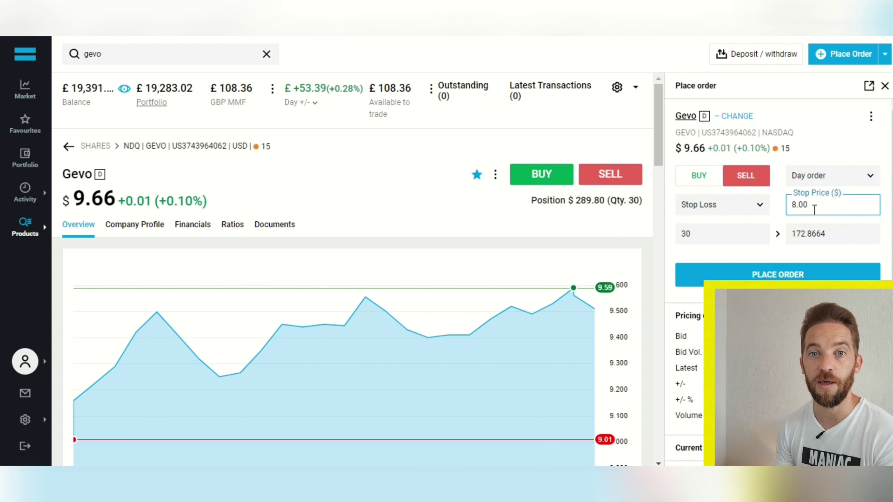
pyautogui.press('Return')
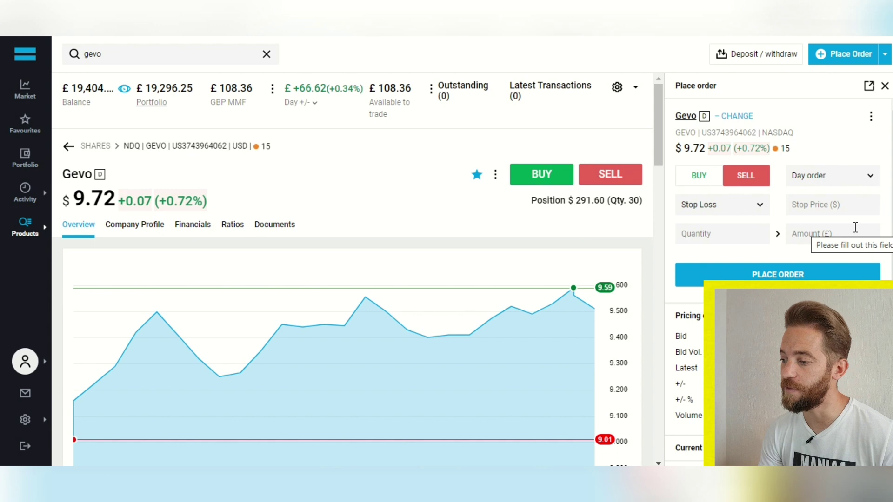
# - Change the Gevo sell order's type to Stop Limit with a stop price of $8.00
pyautogui.click(759, 207)
pyautogui.click(693, 287)
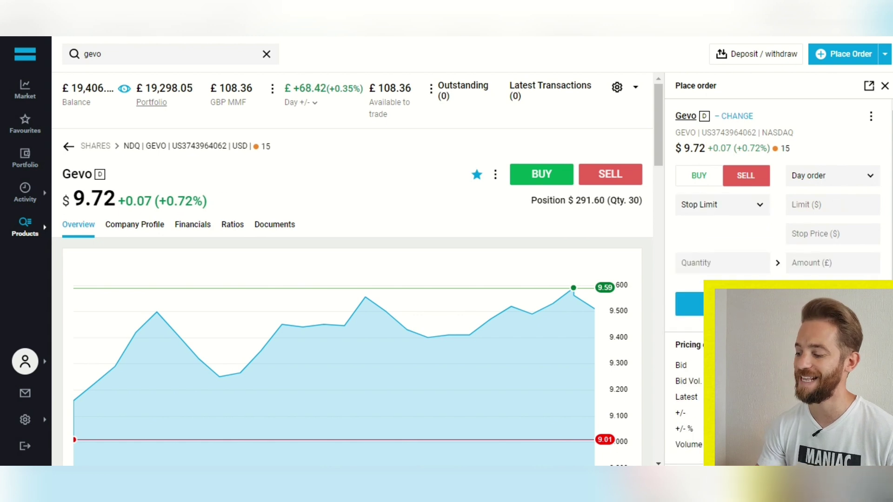
pyautogui.click(804, 237)
pyautogui.write('8')
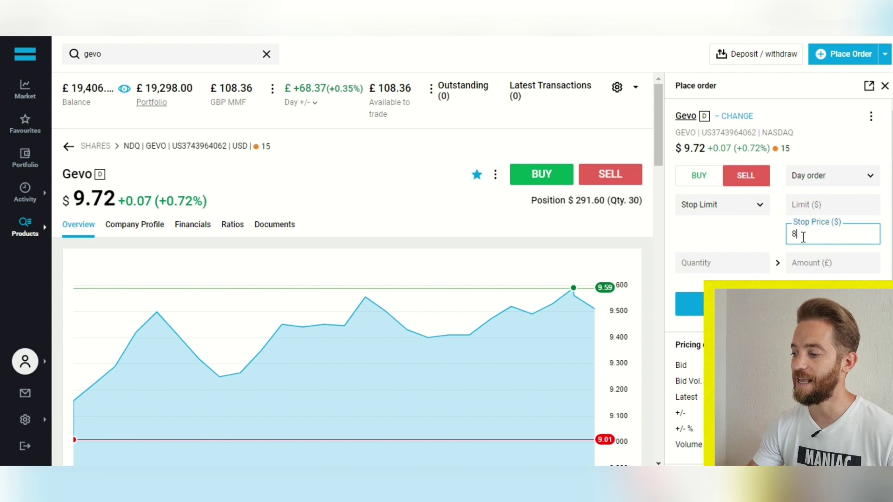
pyautogui.write('.00')
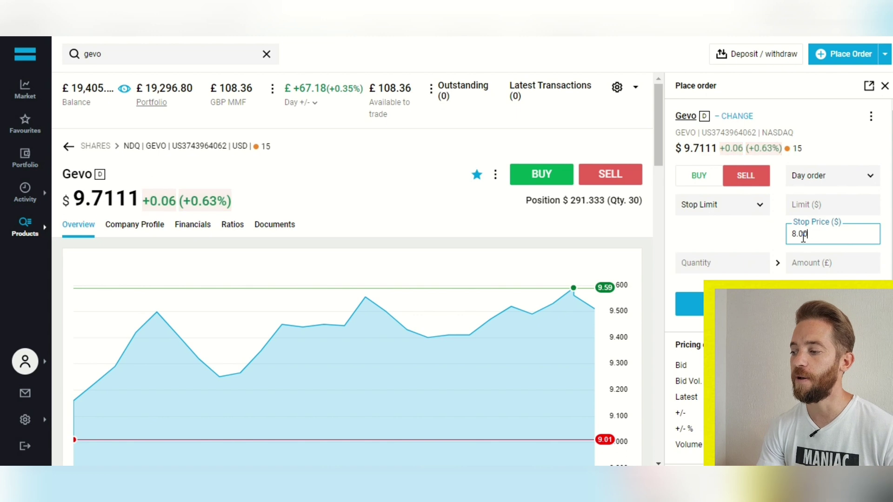
pyautogui.click(747, 234)
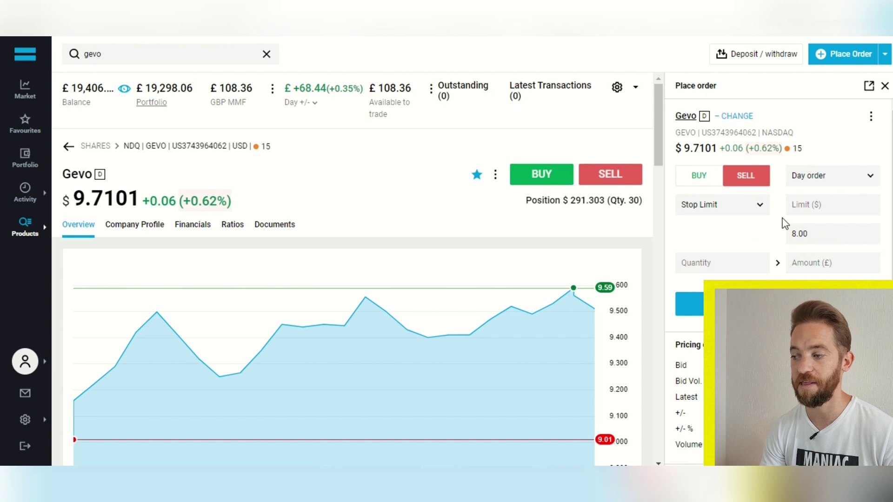
# - Set the Stop Limit order's limit price to $7.90 and its quantity to 30 shares
pyautogui.click(826, 205)
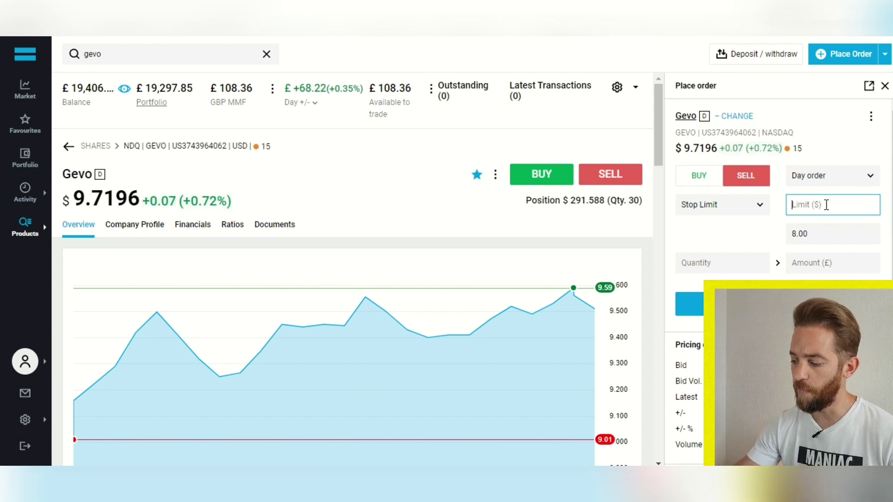
pyautogui.write('7.90')
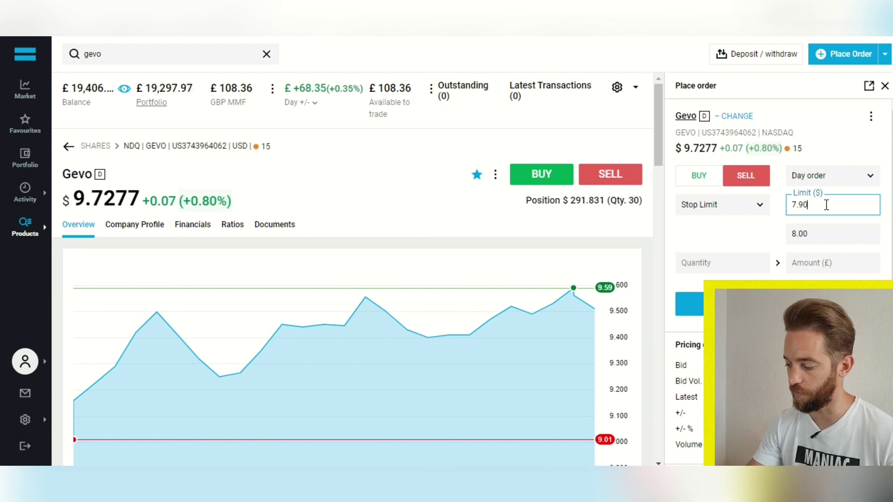
pyautogui.click(738, 265)
pyautogui.write('30')
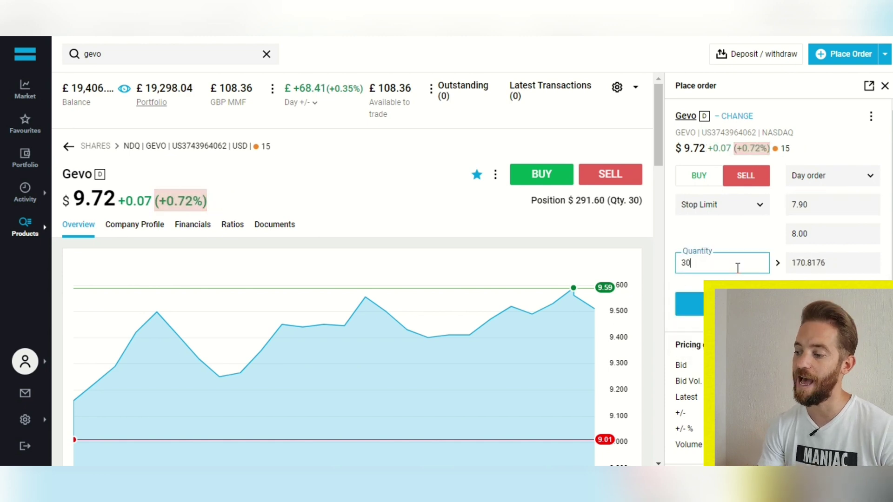
# - Submit the Stop Limit order for checking and return to its order form without confirming the sale
pyautogui.click(792, 278)
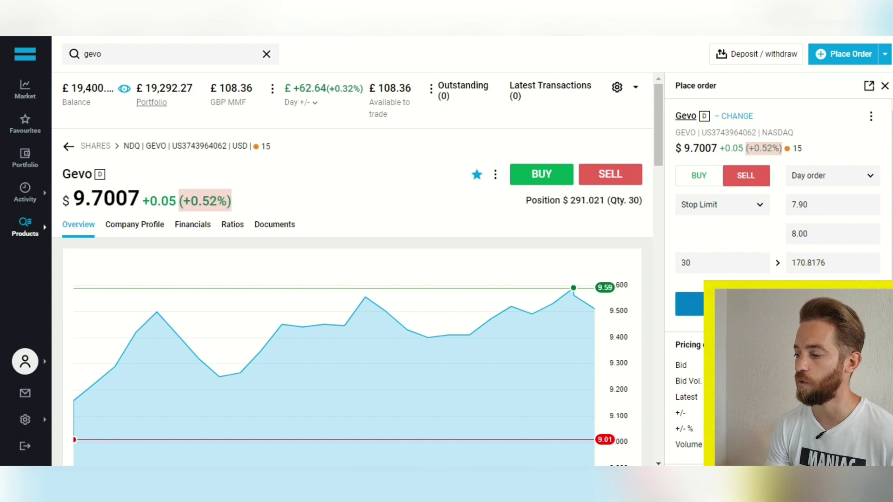
pyautogui.click(791, 303)
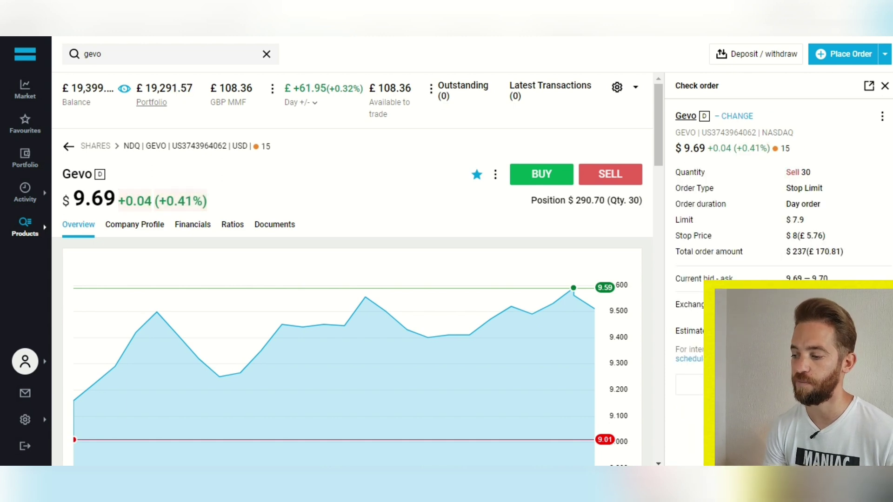
pyautogui.click(689, 385)
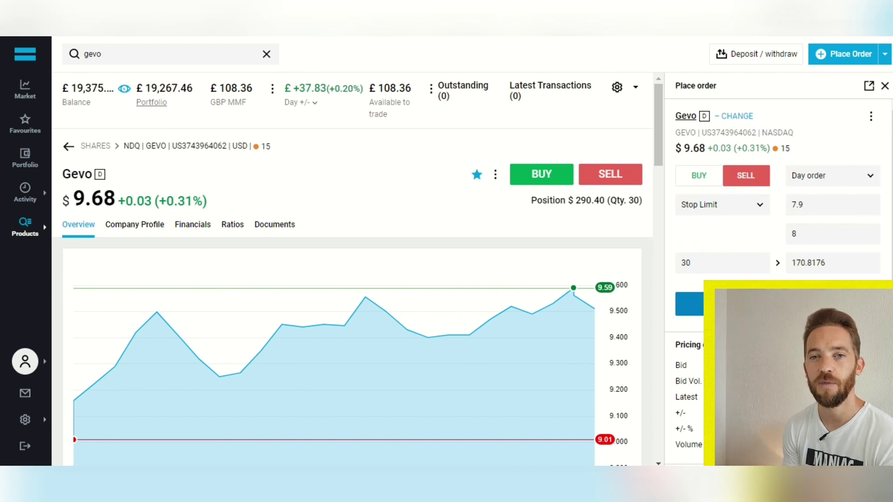